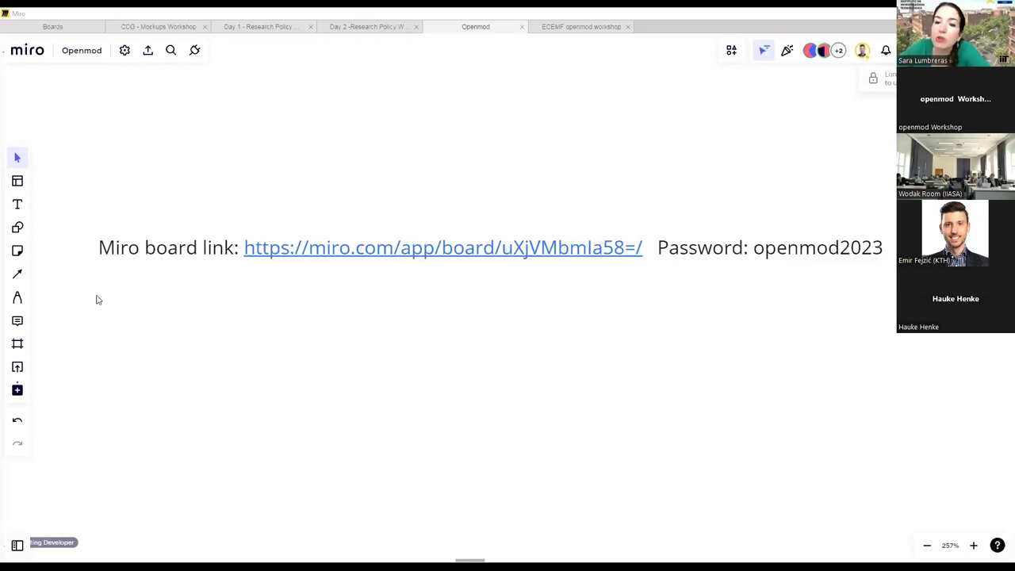
Step: Paste the Excel data-handout download link sentence above the board link, aligned left with it
right_click(151, 306)
click(17, 203)
click(109, 161)
text(This is the link where to download the excel data handout: https://iiasa.ac.at/events/mar-2023/vienna-openmod-workshop-2023)
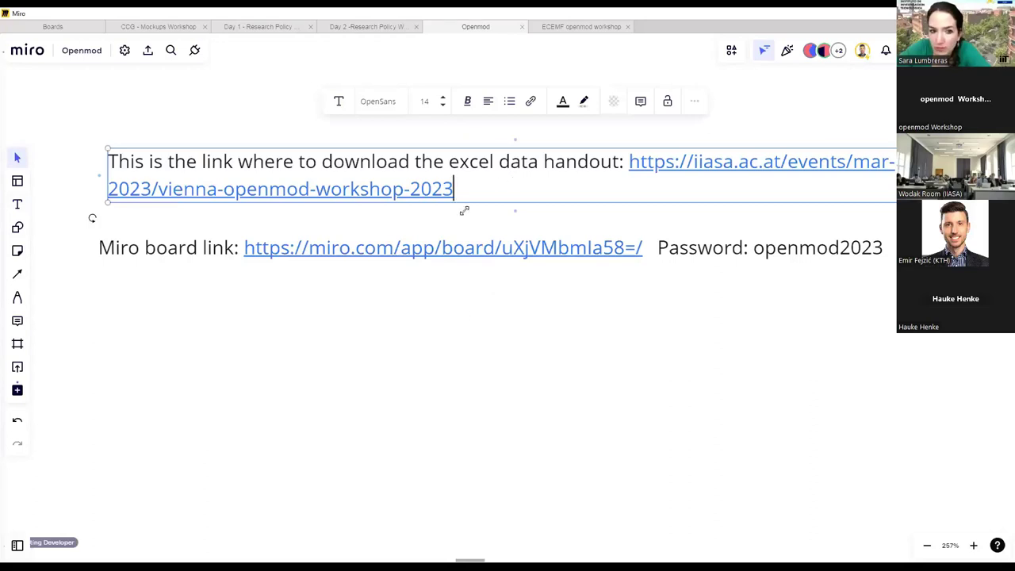
click(102, 332)
mouse_move(183, 165)
mouse_down()
mouse_move(159, 165)
mouse_move(173, 165)
mouse_up()
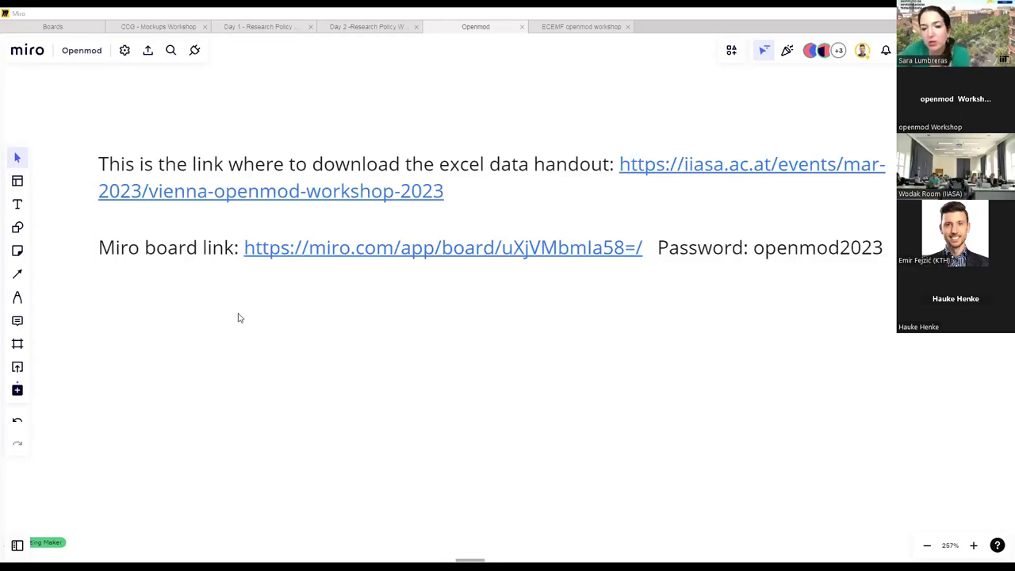
Step: Add the text 'In TIAM-ECN Europe has the two regions: WEU and EEU' and reposition the board link line
click(19, 205)
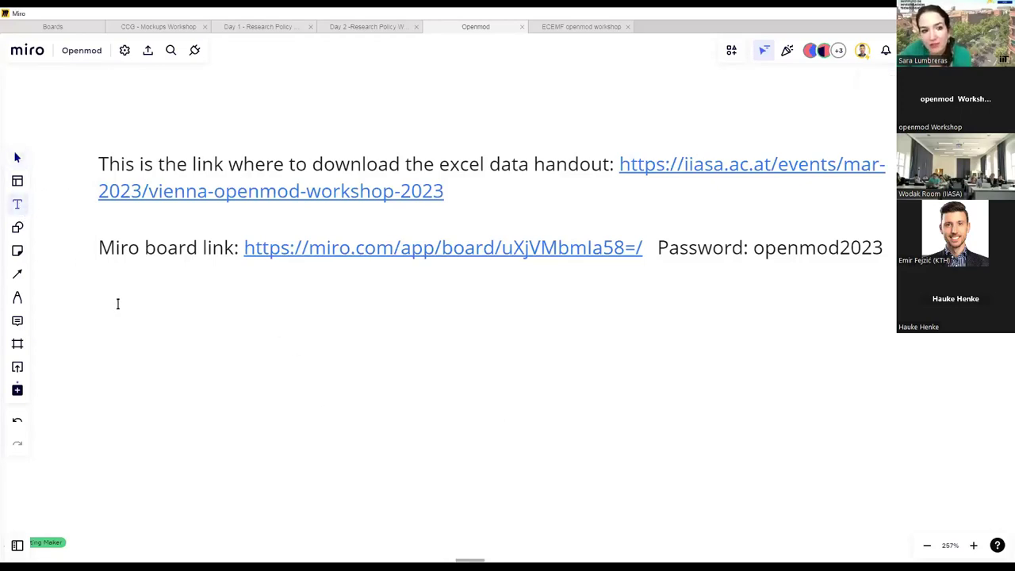
click(105, 310)
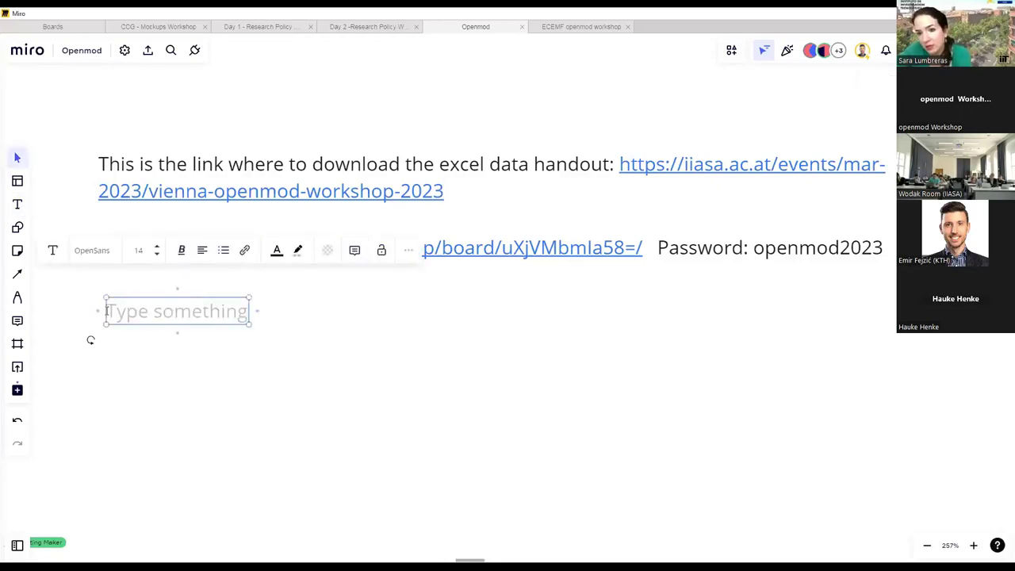
text(In TIA)
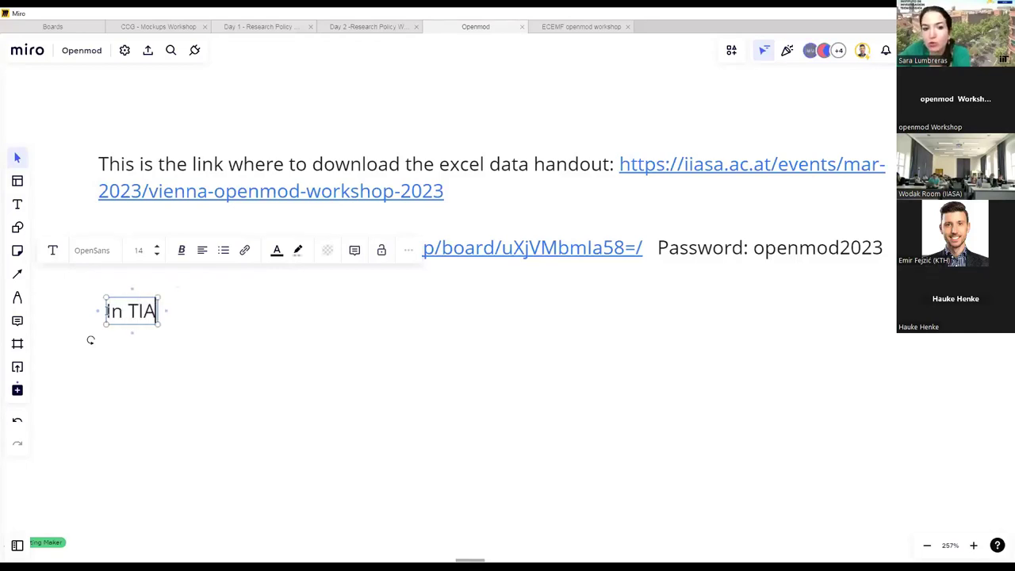
text(M-ECN)
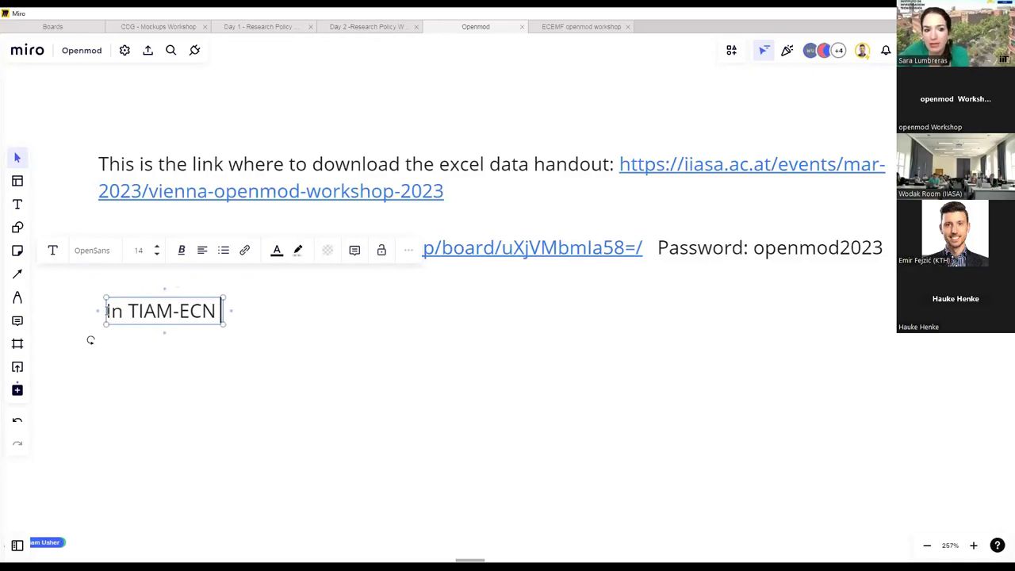
text( Europ)
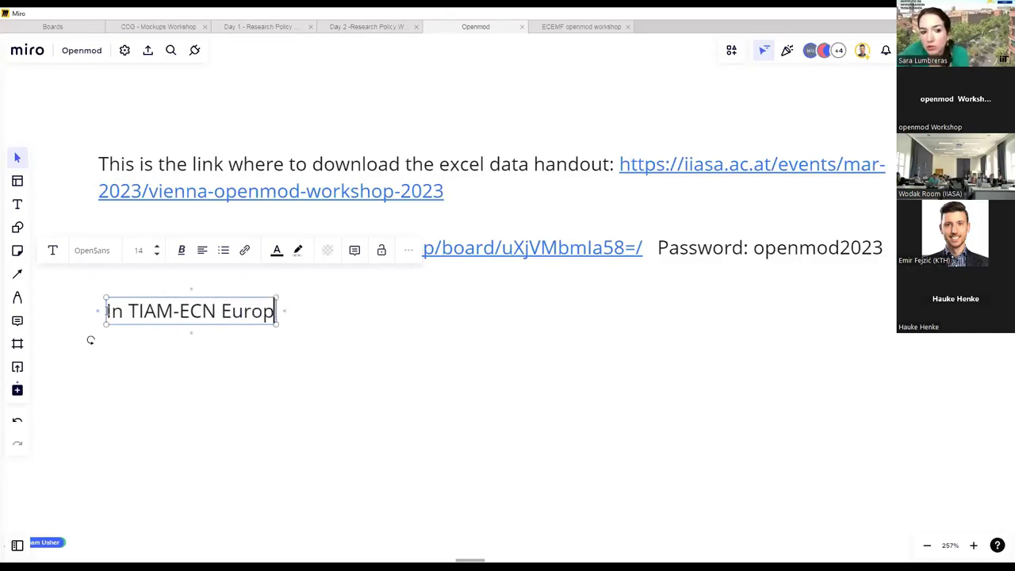
text(e has the tw)
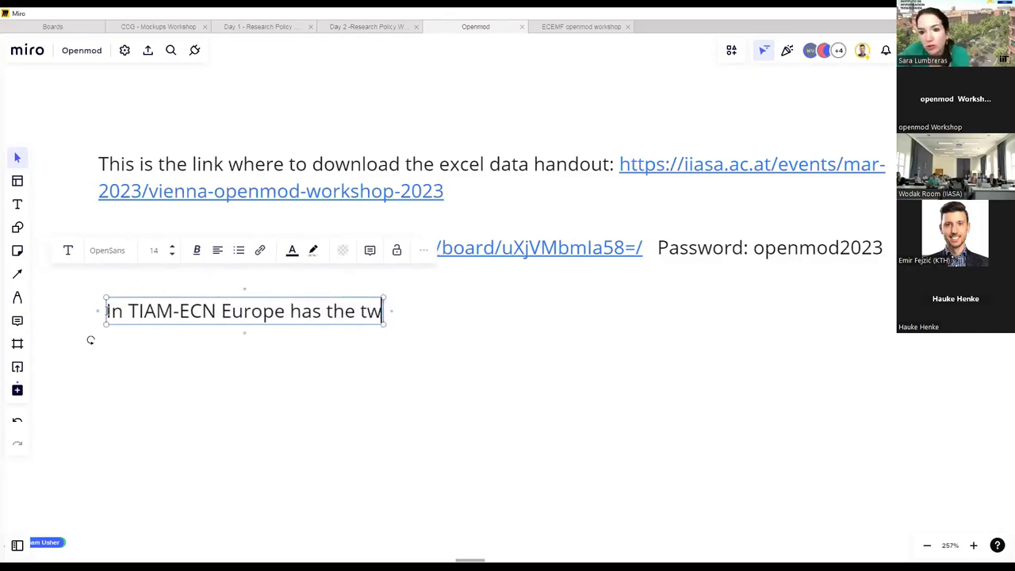
text(o regions)
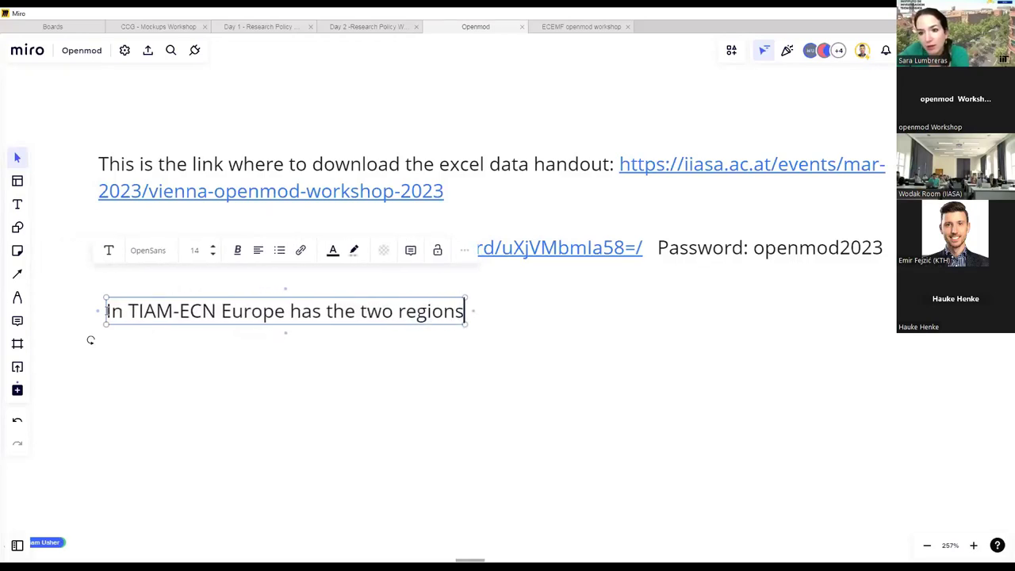
text(: )
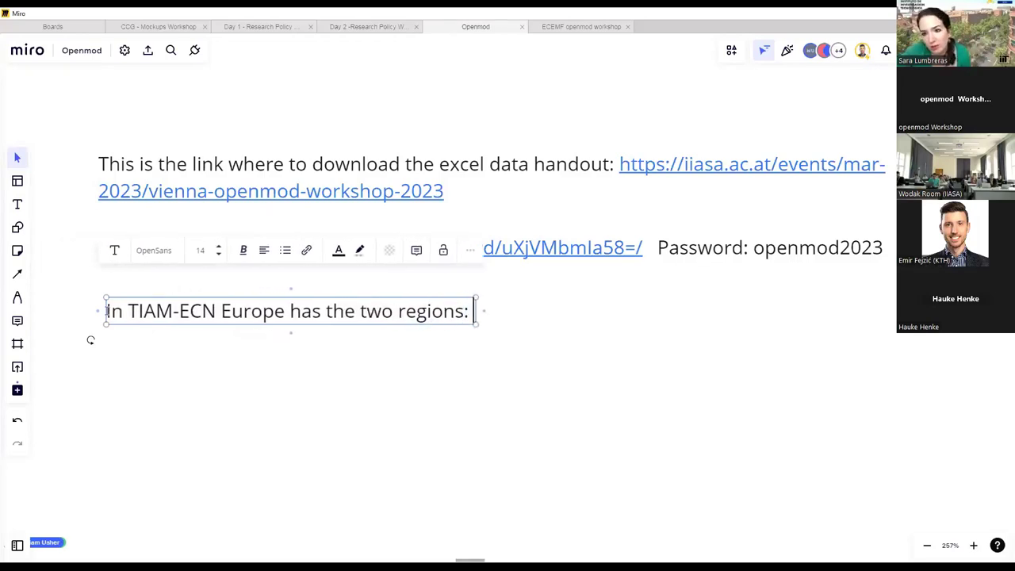
text(WEU and EEU)
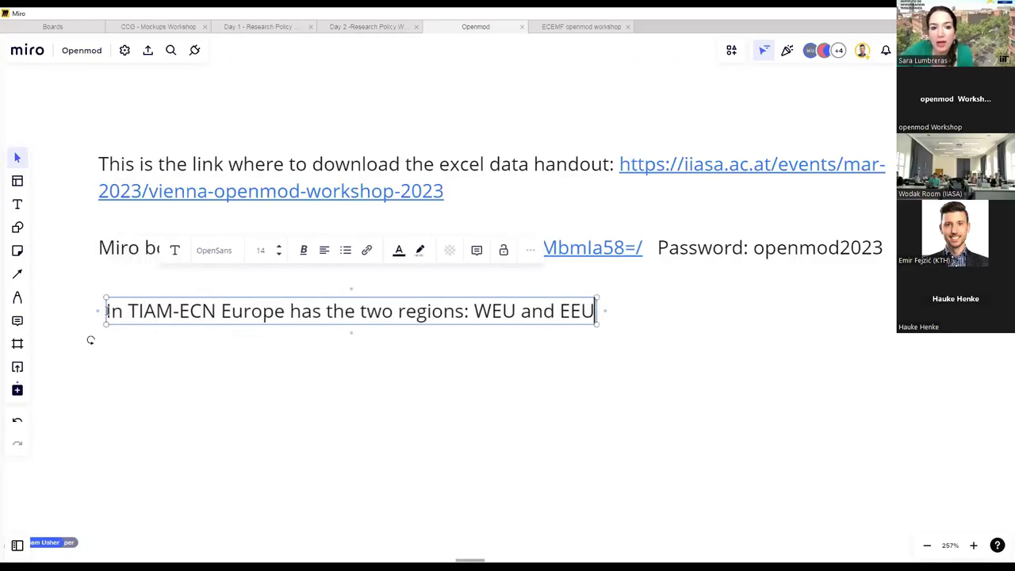
click(206, 335)
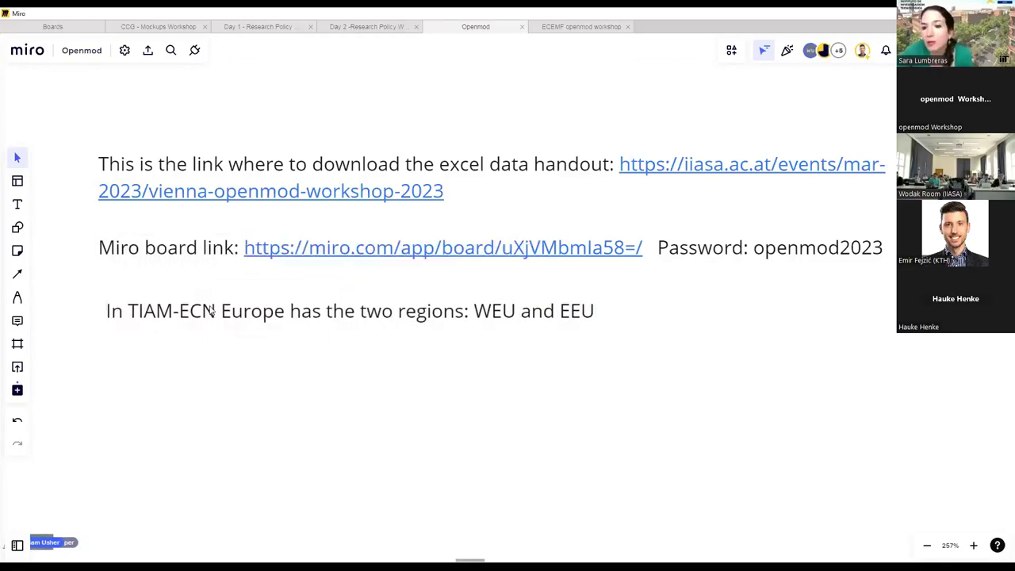
drag(182, 254, 170, 231)
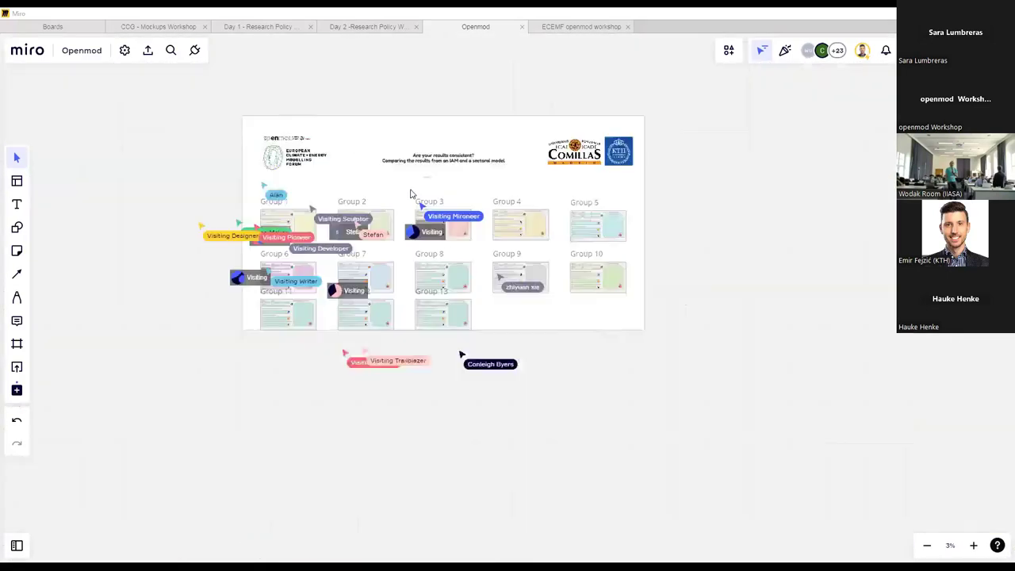
Step: Zoom into the group frames, then back onto the handout, regions and board-link note
scroll(410, 194, up, 5)
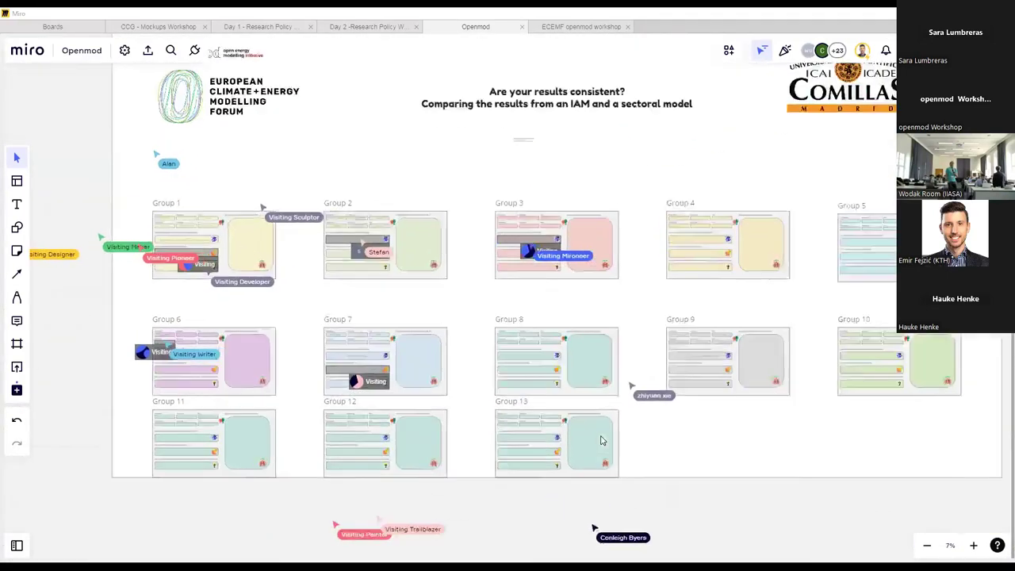
scroll(564, 190, up, 5)
scroll(531, 100, down, 5)
scroll(531, 238, down, 5)
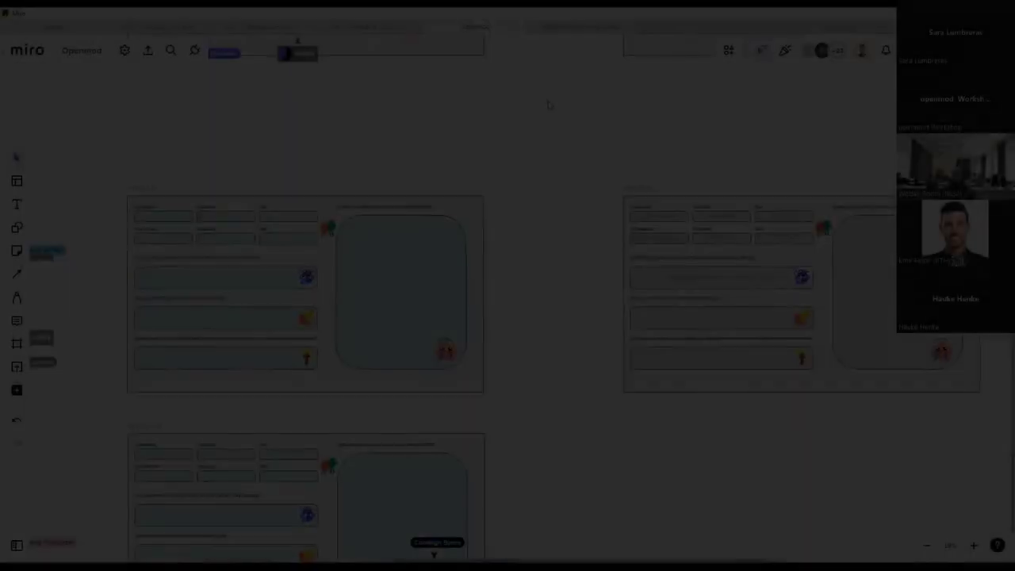
scroll(519, 183, up, 3)
scroll(519, 183, down, 3)
scroll(536, 185, up, 2)
scroll(533, 72, up, 10)
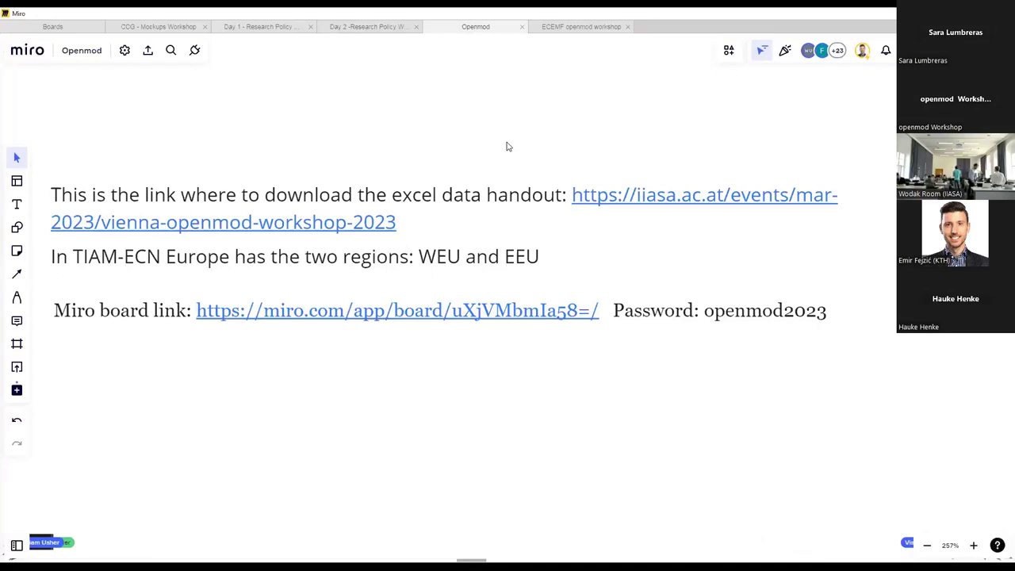
Step: Pan across Groups 3, 8, 7 and 6 until Groups 1 and 2 appear above Group 6
scroll(509, 146, down, 5)
scroll(508, 146, down, 5)
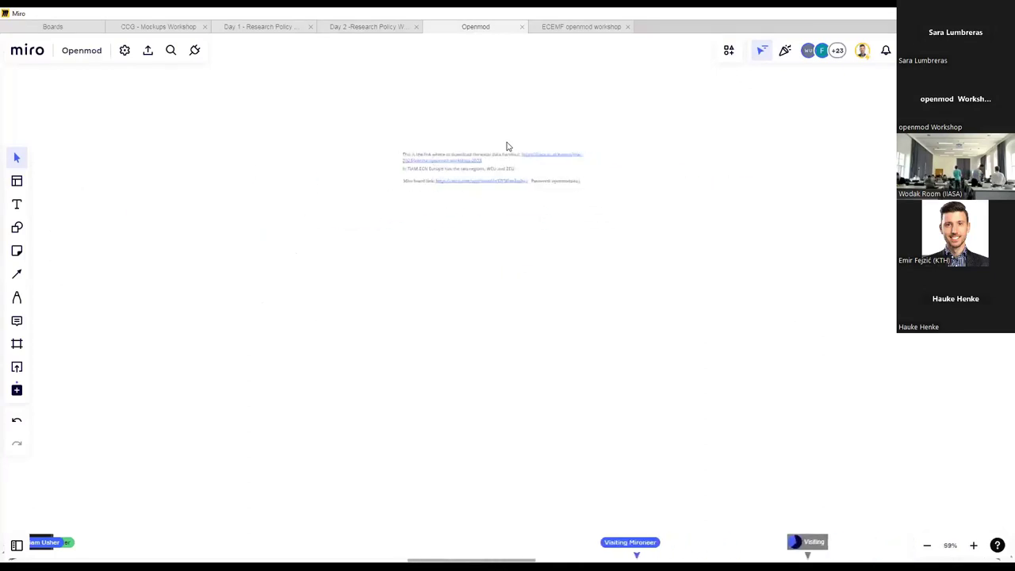
scroll(508, 146, down, 10)
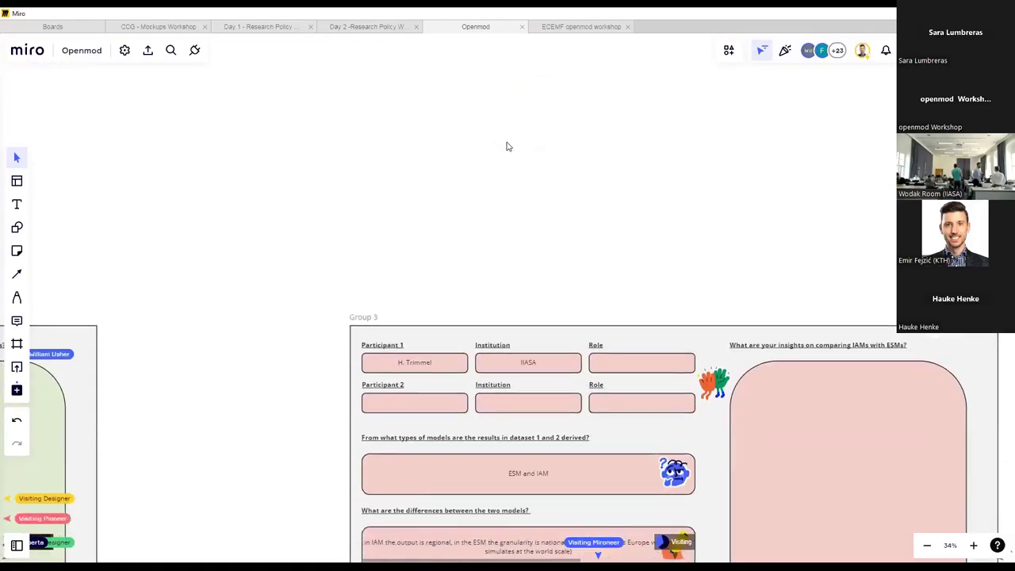
scroll(508, 146, down, 7)
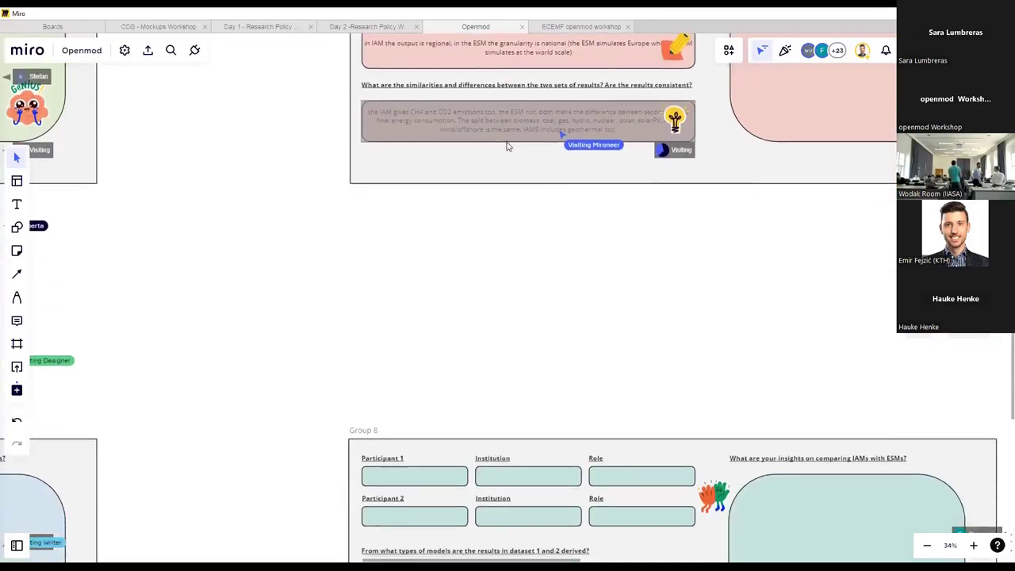
scroll(508, 146, left, 6)
scroll(509, 146, left, 8)
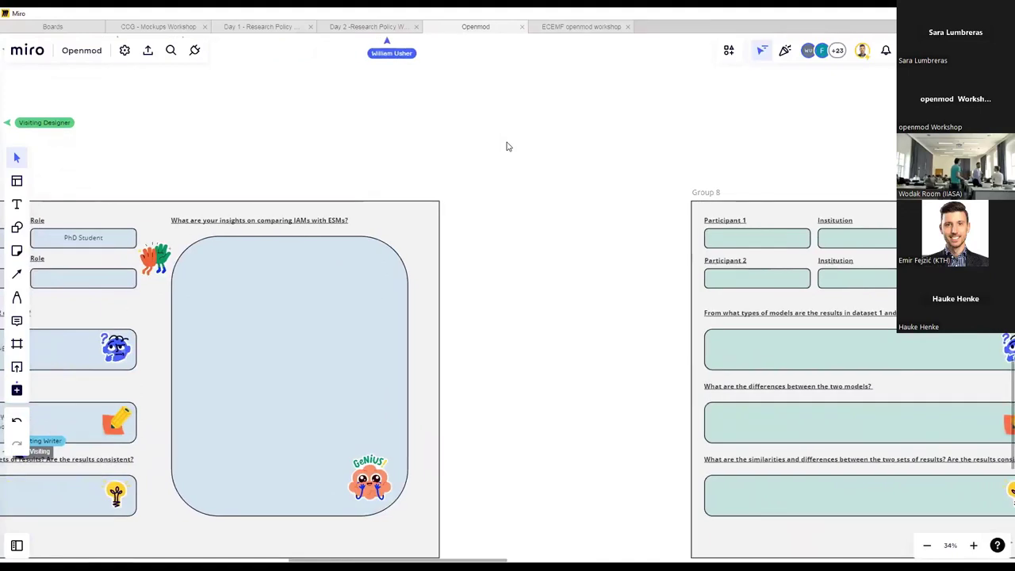
scroll(508, 145, left, 11)
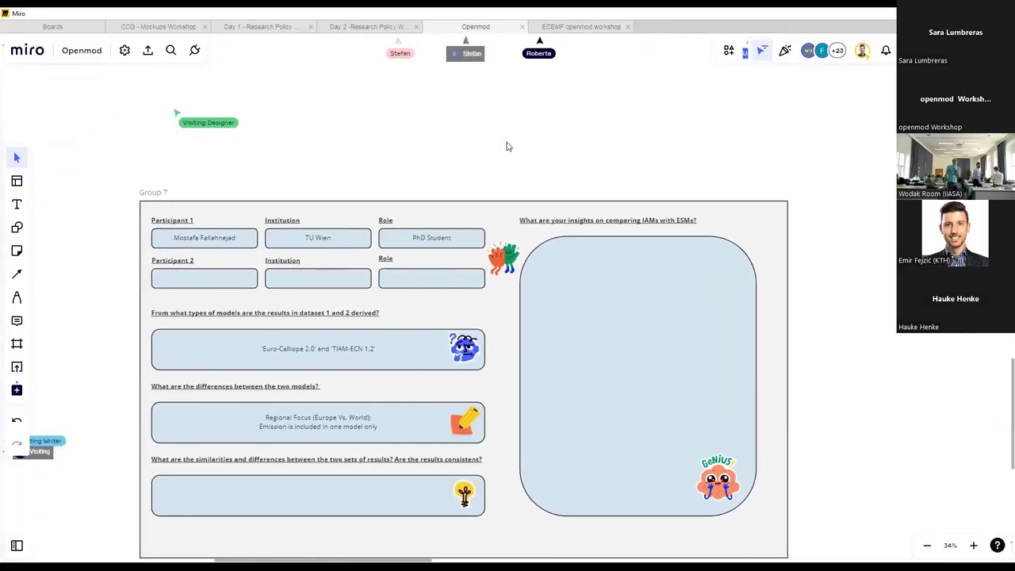
scroll(508, 146, down, 1)
scroll(509, 146, left, 6)
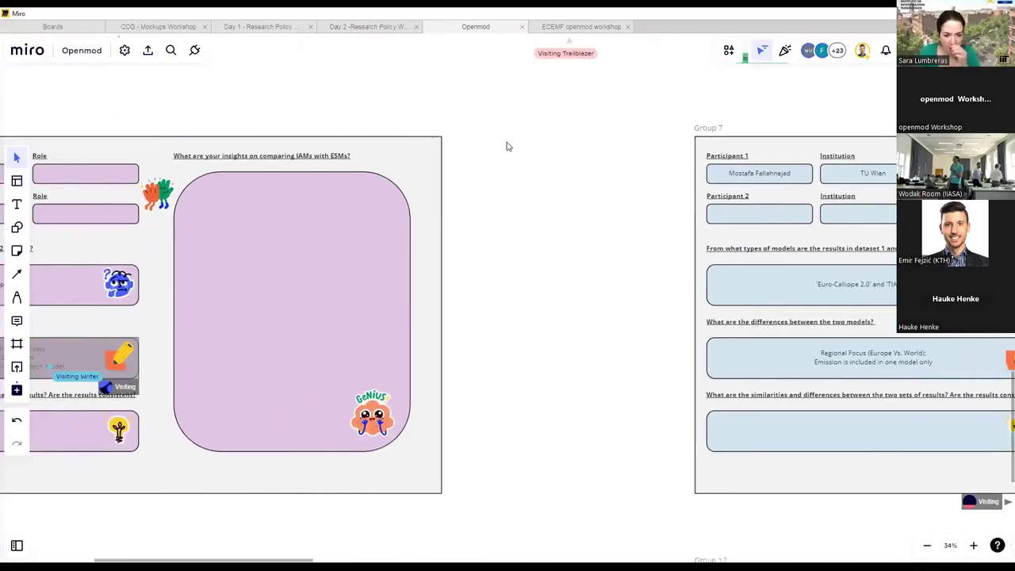
scroll(508, 146, down, 3)
scroll(509, 146, down, 1)
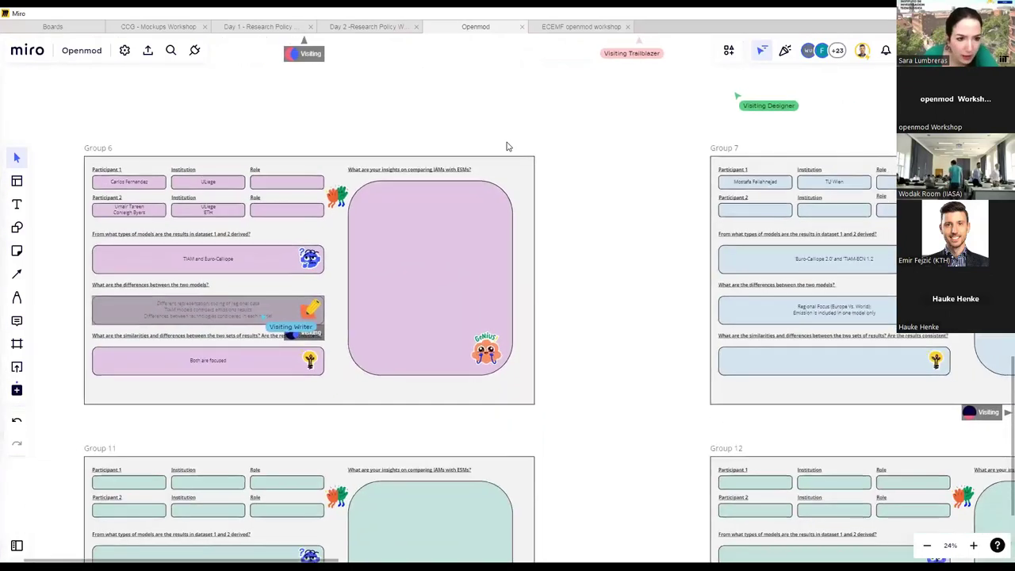
scroll(508, 146, up, 4)
scroll(508, 146, up, 5)
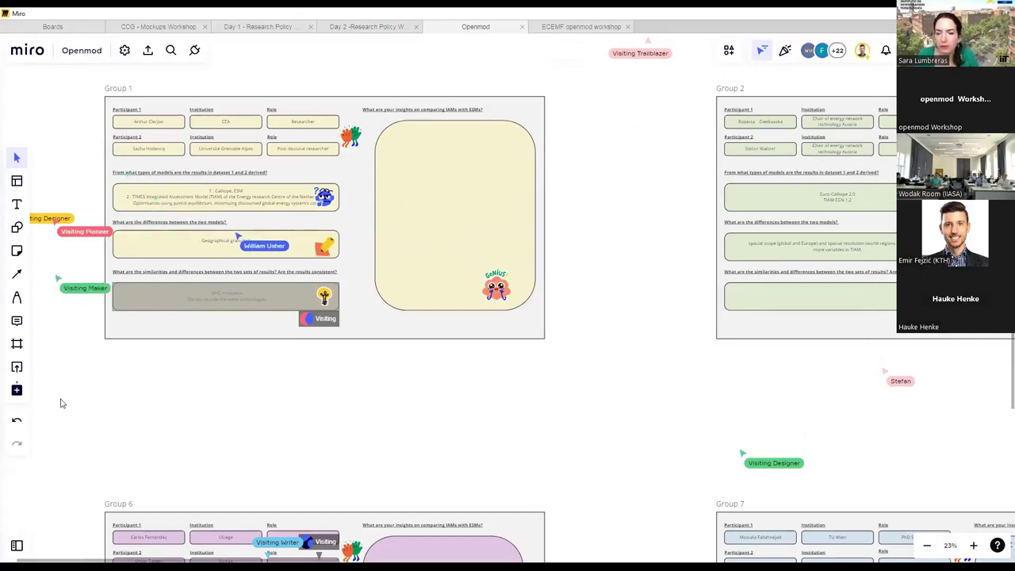
Step: Jump to the Group 1 frame from the Frames list, then close the list
click(17, 545)
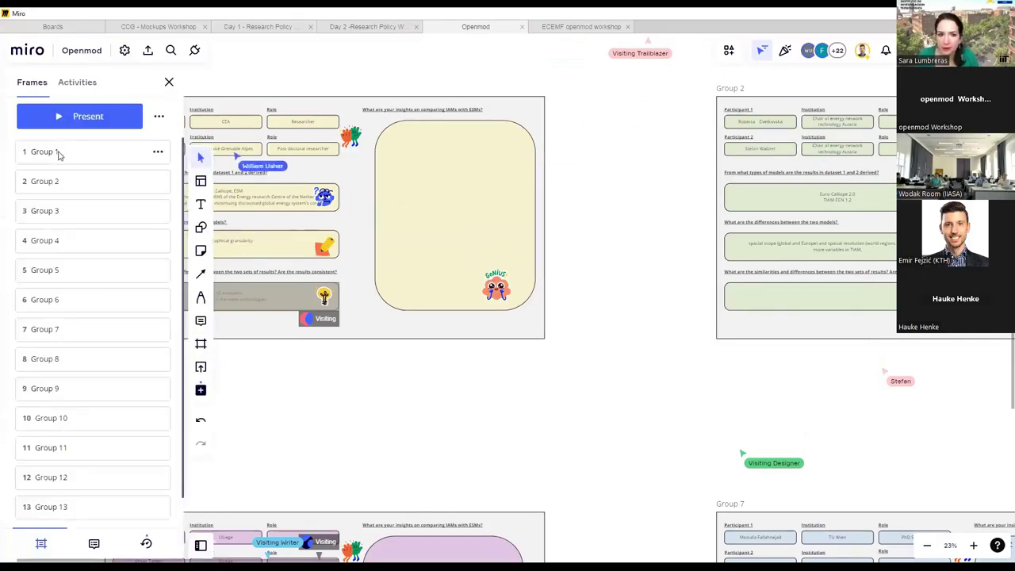
click(63, 152)
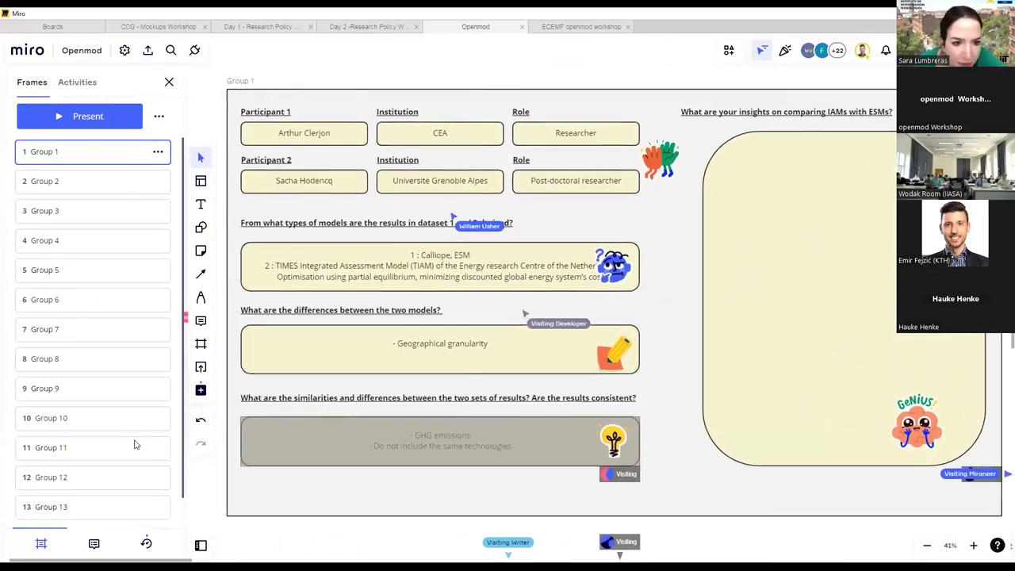
key(Escape)
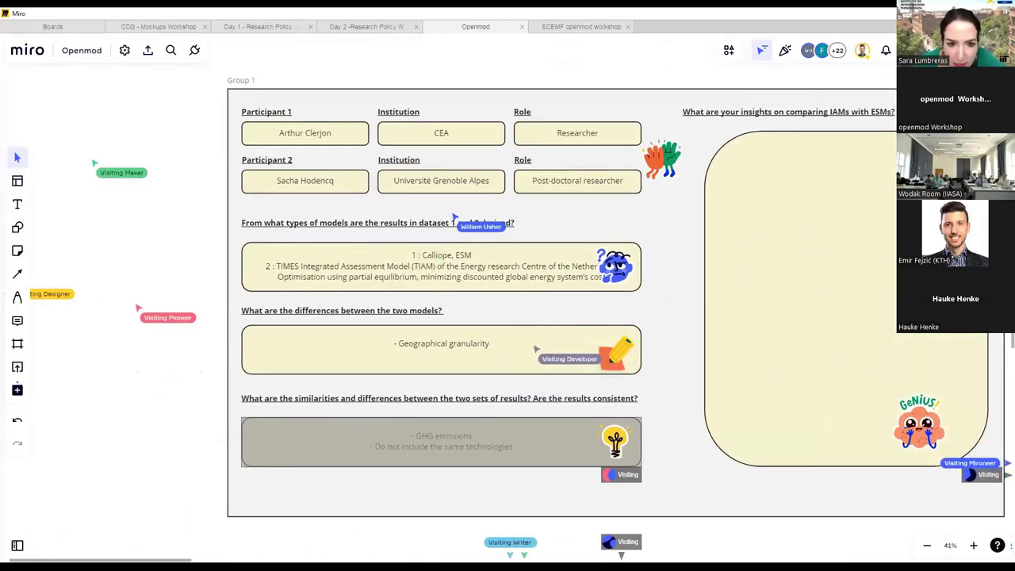